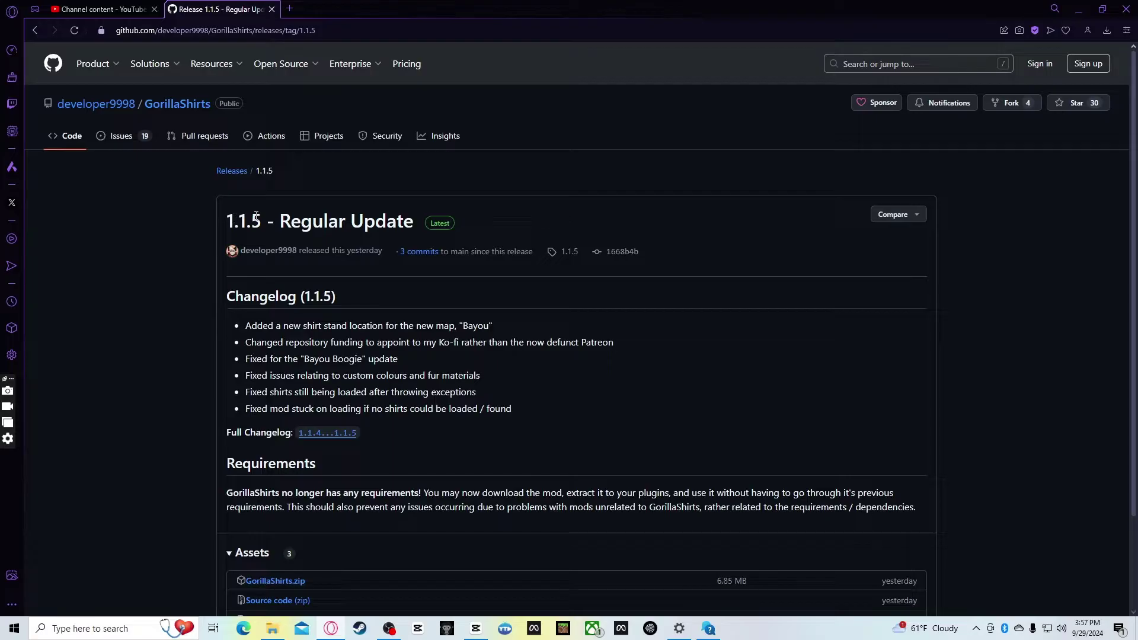
Scroll the GorillaShirts 1.1.5 release page down toward its Assets list.
scroll(296, 256, down, 3)
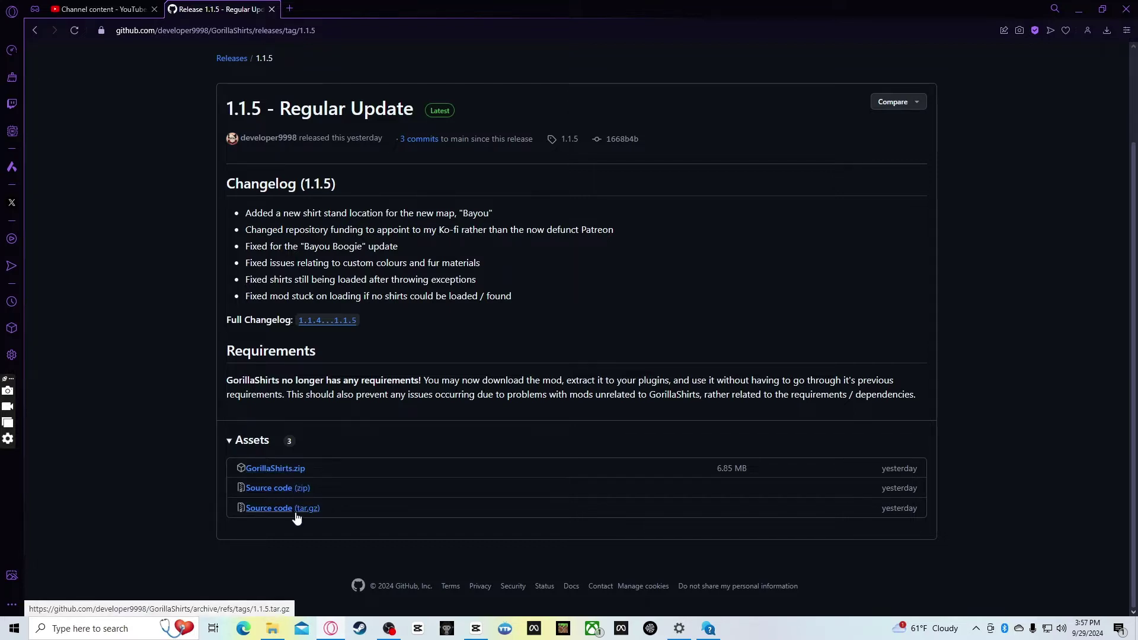
Download the GorillaShirts.zip asset from the 1.1.5 release and bring up File Explorer.
click(294, 472)
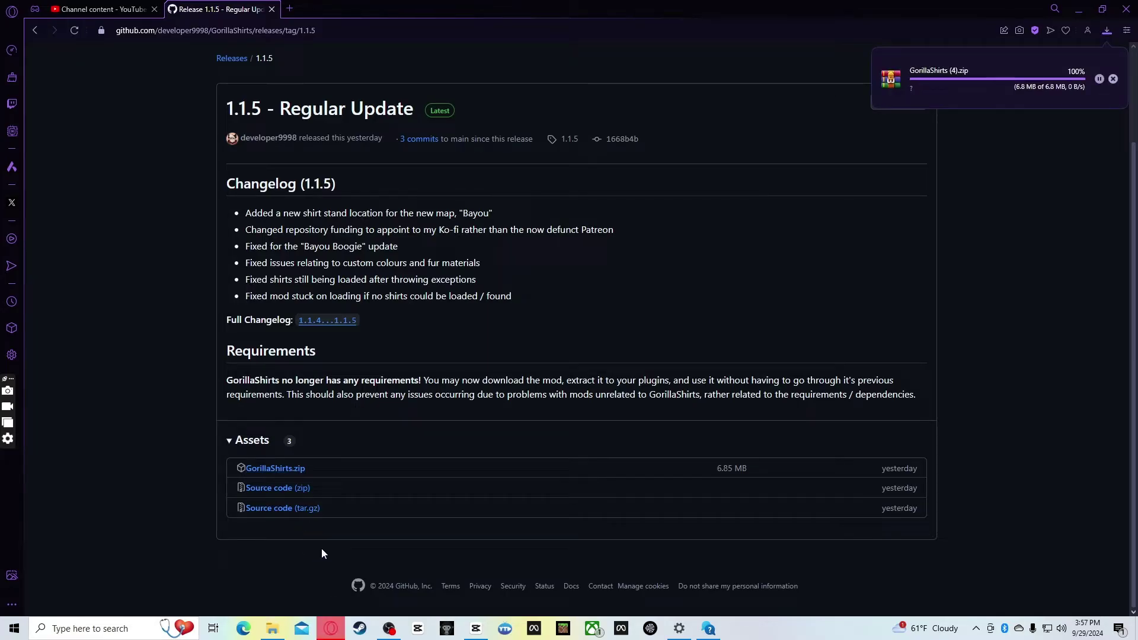
click(274, 629)
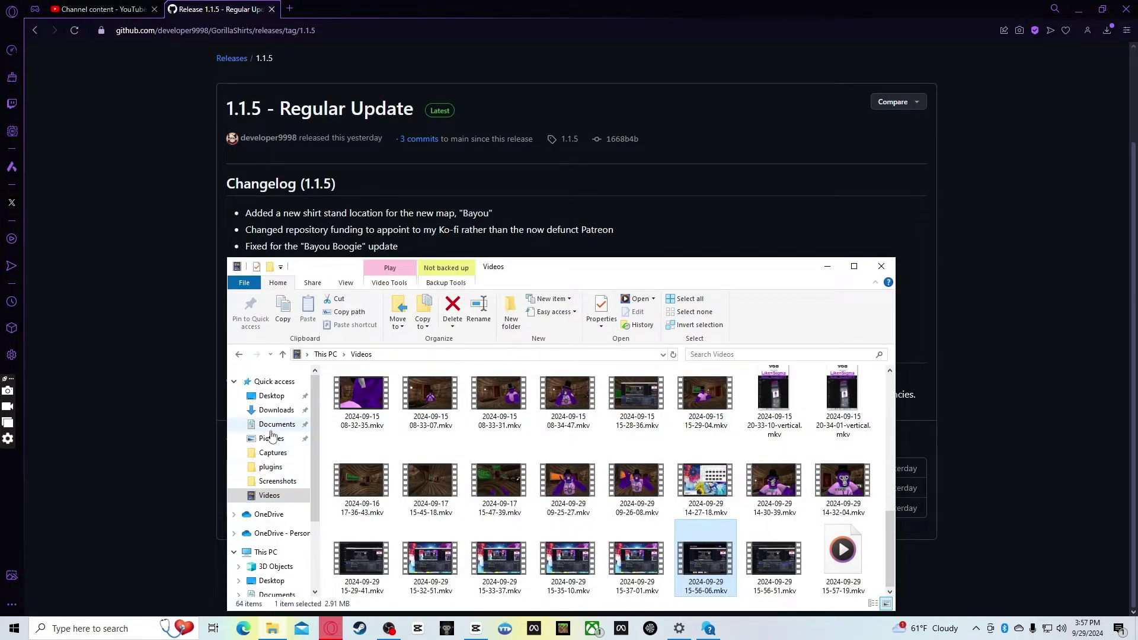
Show the Downloads folder and start a second File Explorer window from the taskbar.
click(275, 411)
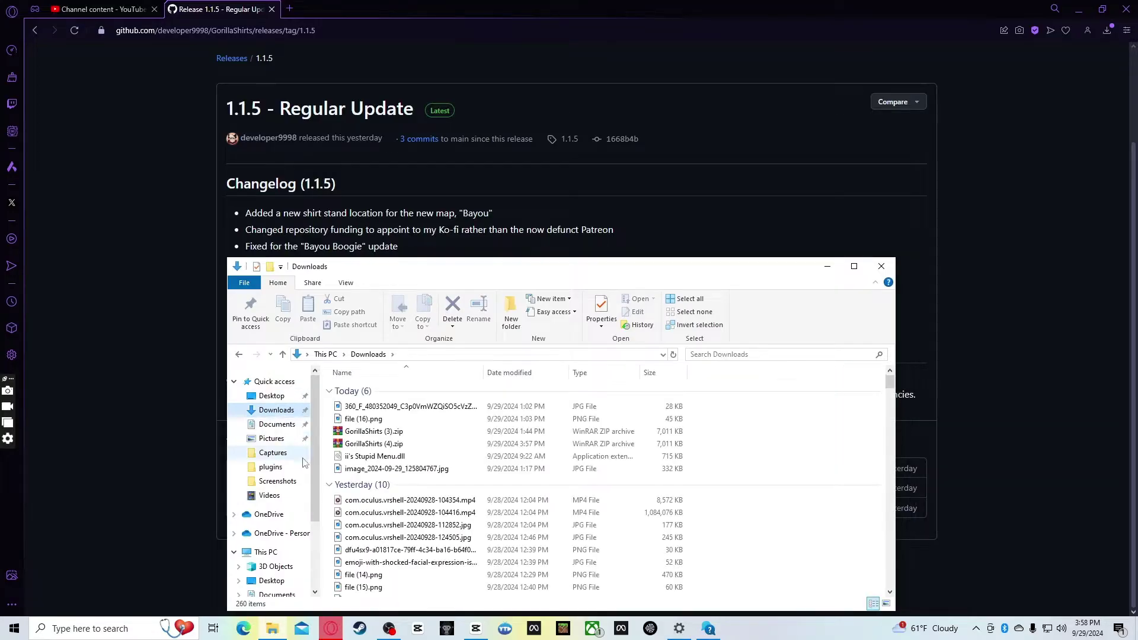
right_click(272, 629)
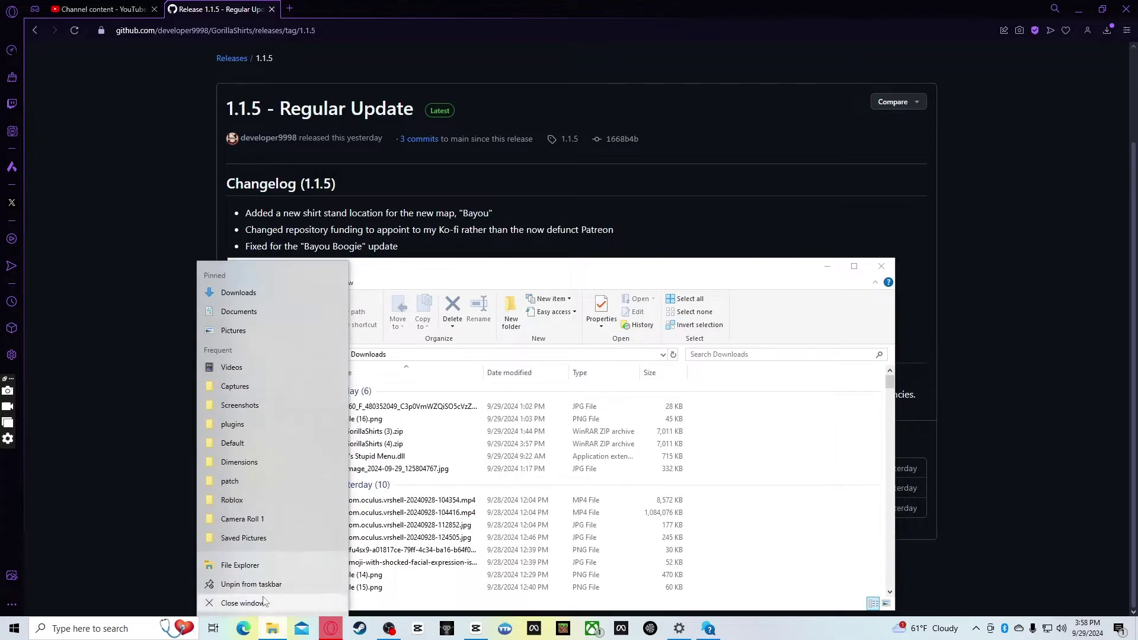
click(262, 573)
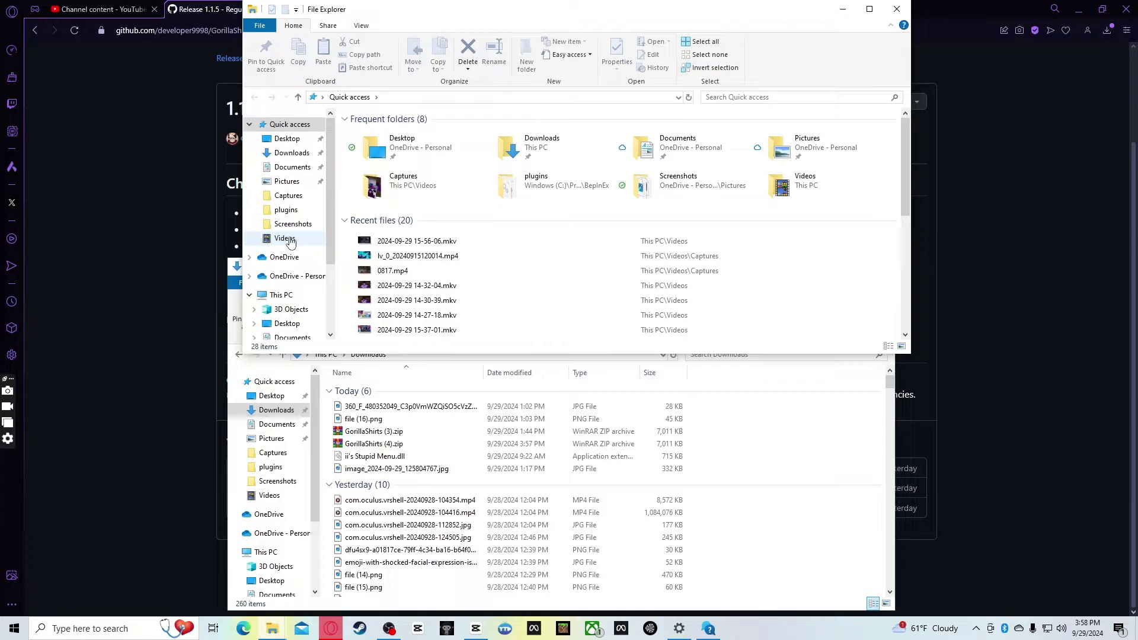
In the second window, go through This PC and Windows (C:) into Program Files\Oculus.
scroll(276, 284, down, 1)
click(282, 262)
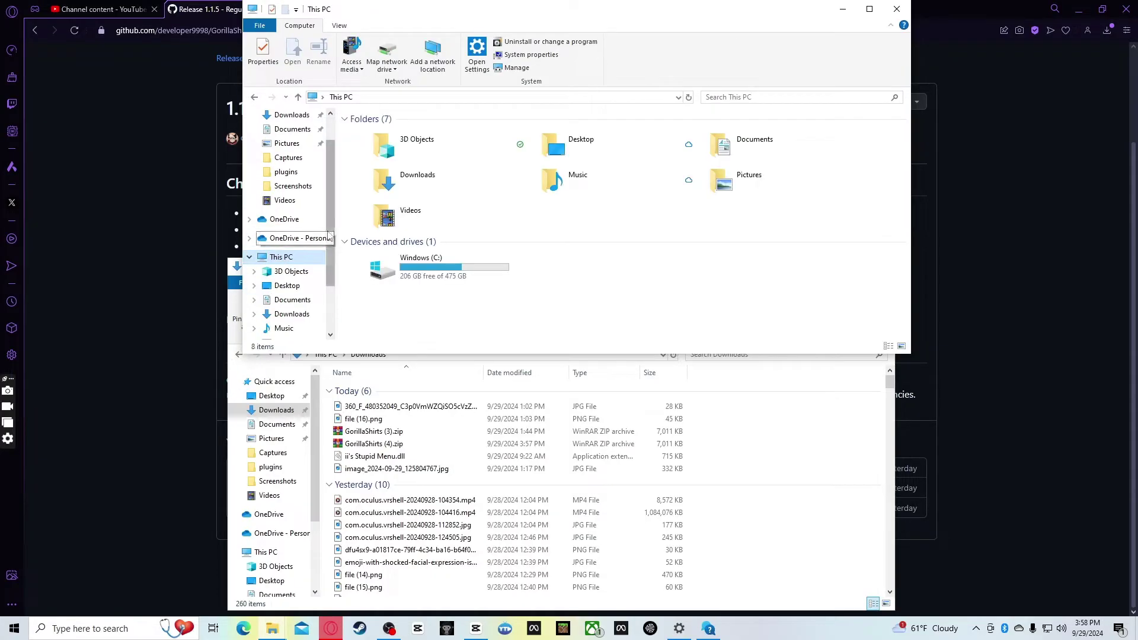
double_click(391, 265)
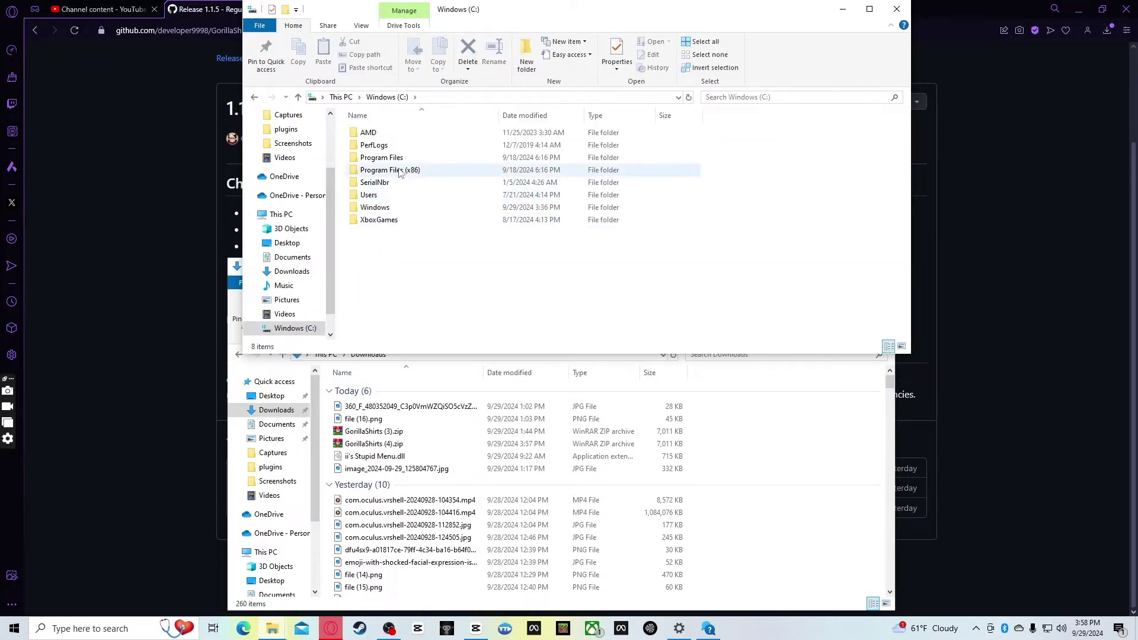
double_click(381, 158)
scroll(391, 283, down, 1)
scroll(392, 279, down, 1)
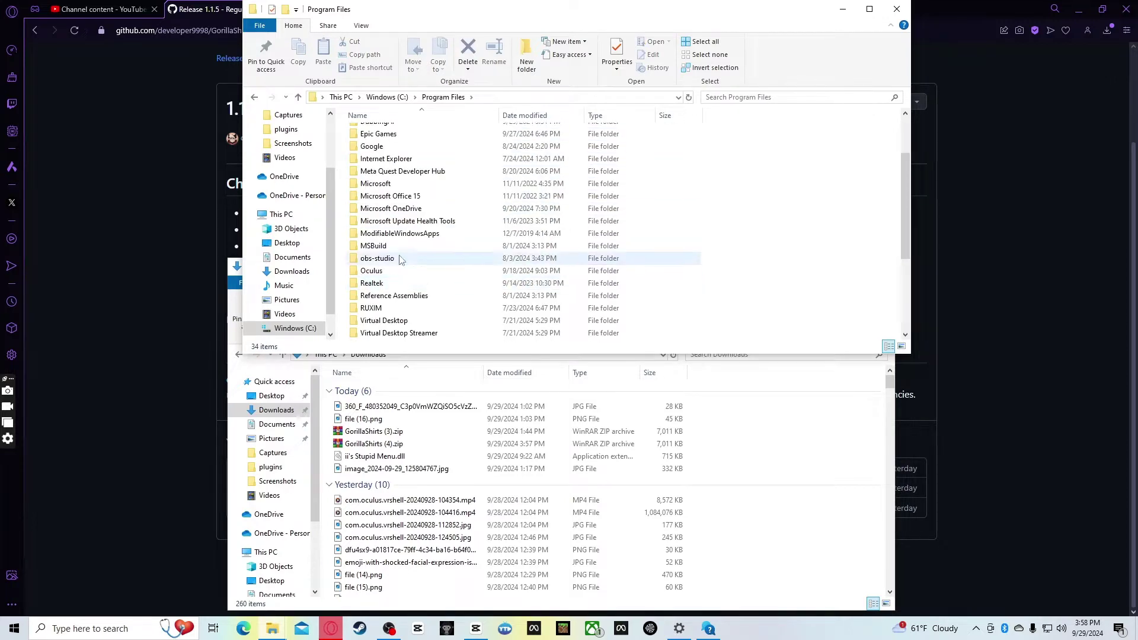
double_click(394, 270)
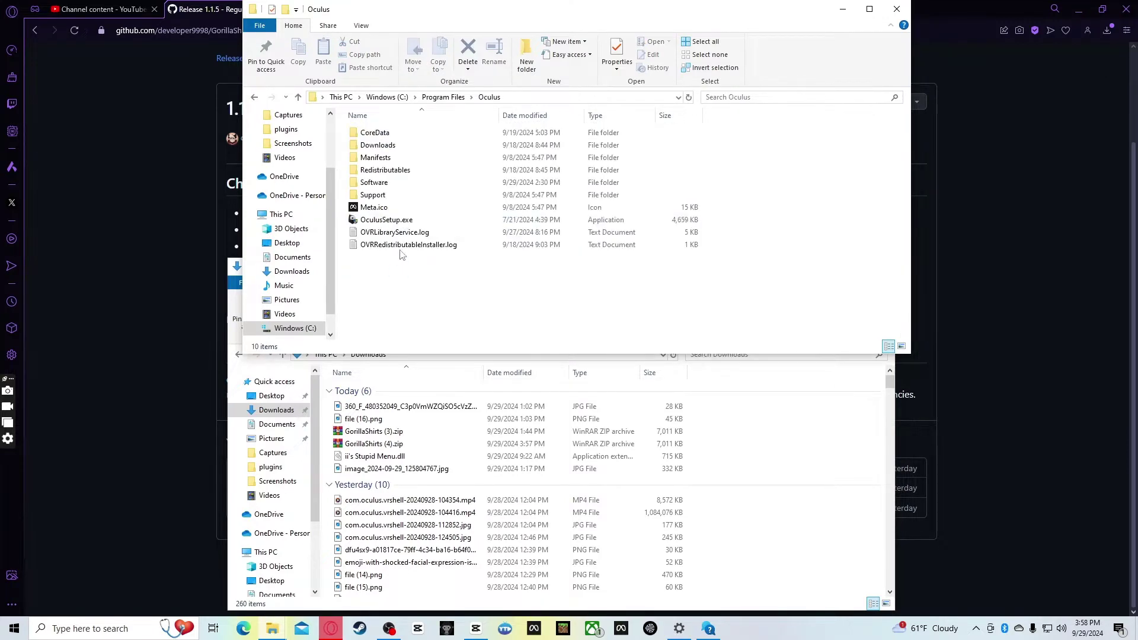
Continue through Software\Software\another-axiom-gorilla-tag\BepInEx into plugins, then bring Downloads forward.
double_click(395, 182)
click(404, 162)
double_click(404, 159)
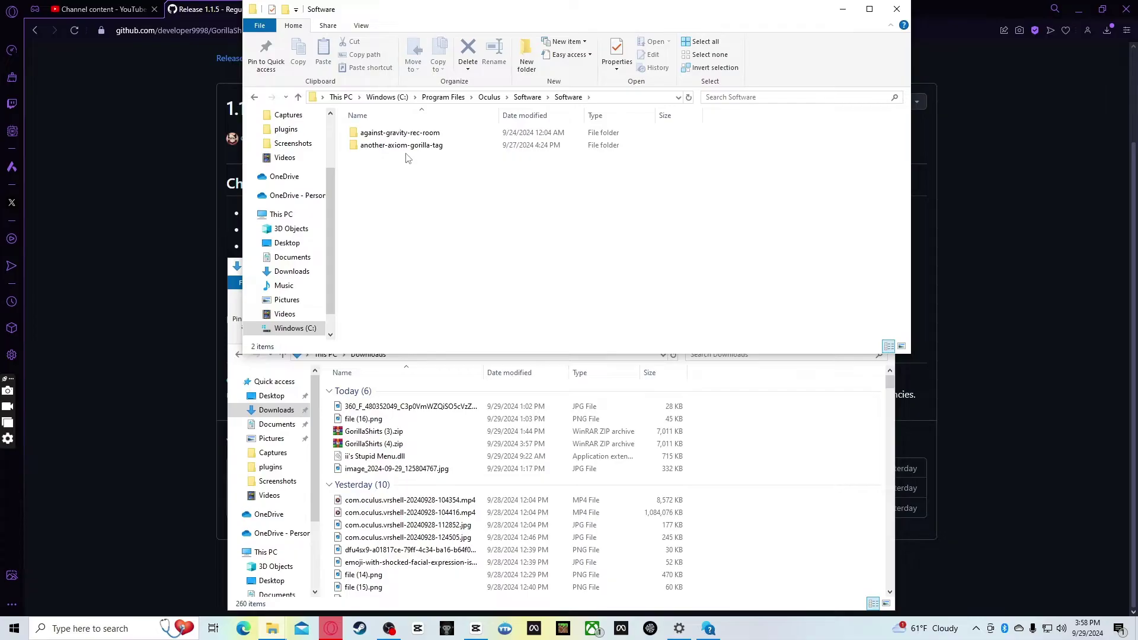
double_click(408, 134)
double_click(408, 134)
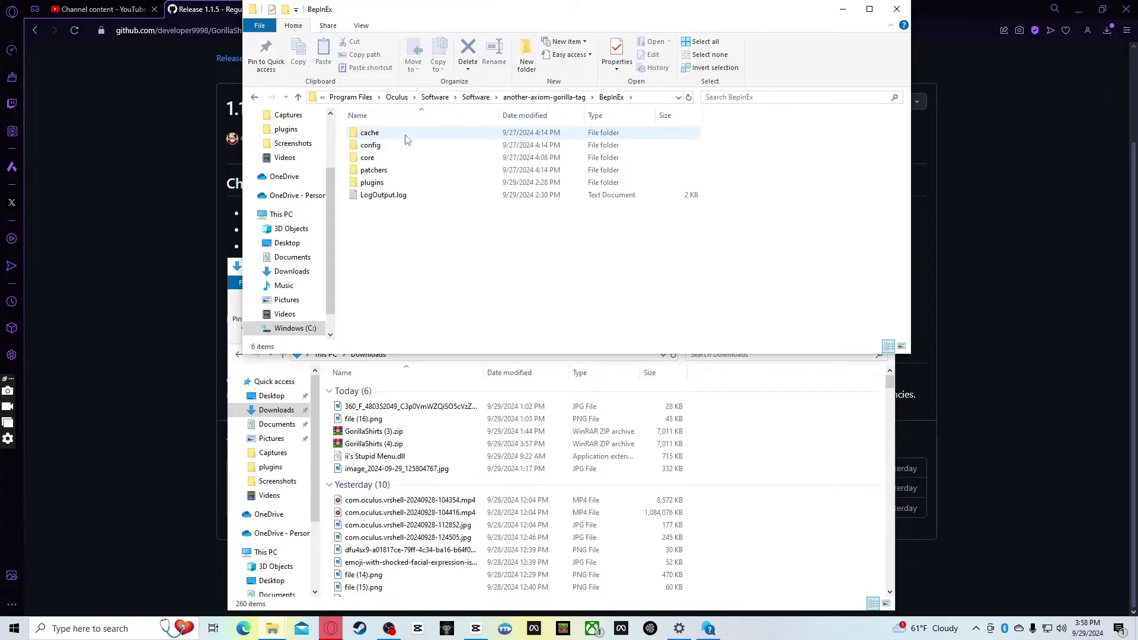
double_click(391, 183)
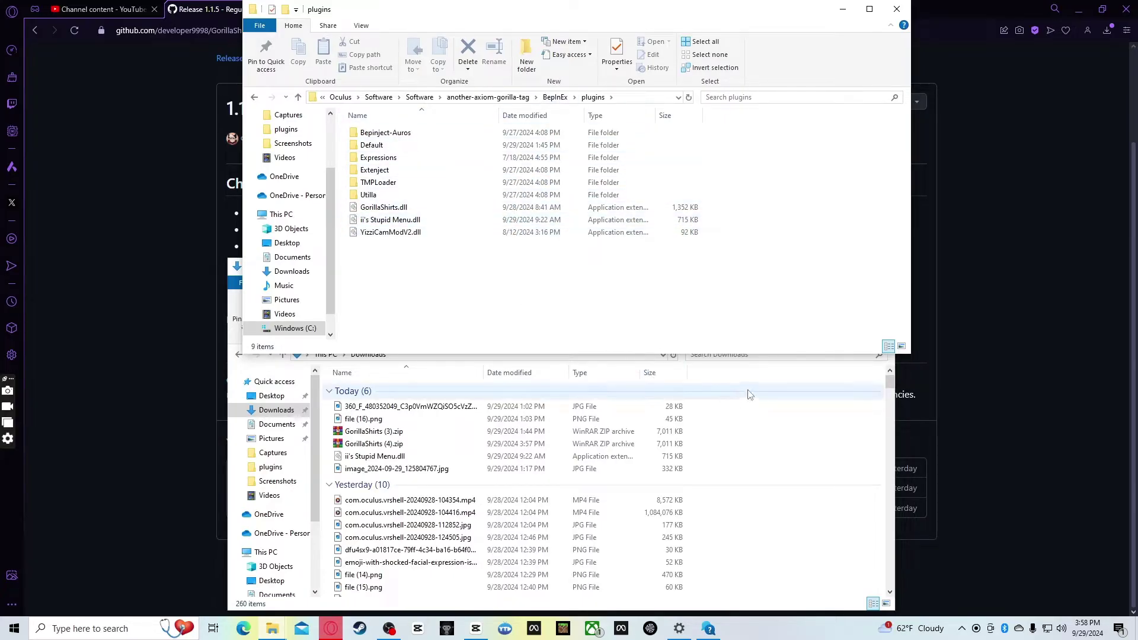
click(810, 382)
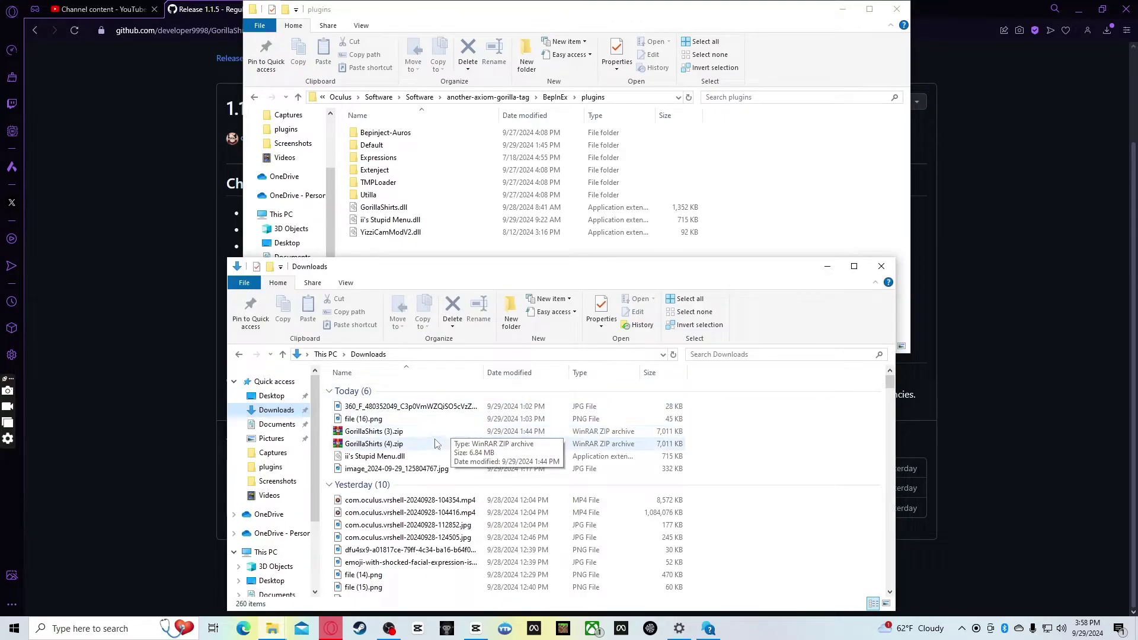
Drag GorillaShirts (4).zip from Downloads into plugins, where a shortcut to it gets created.
drag(433, 441, 443, 421)
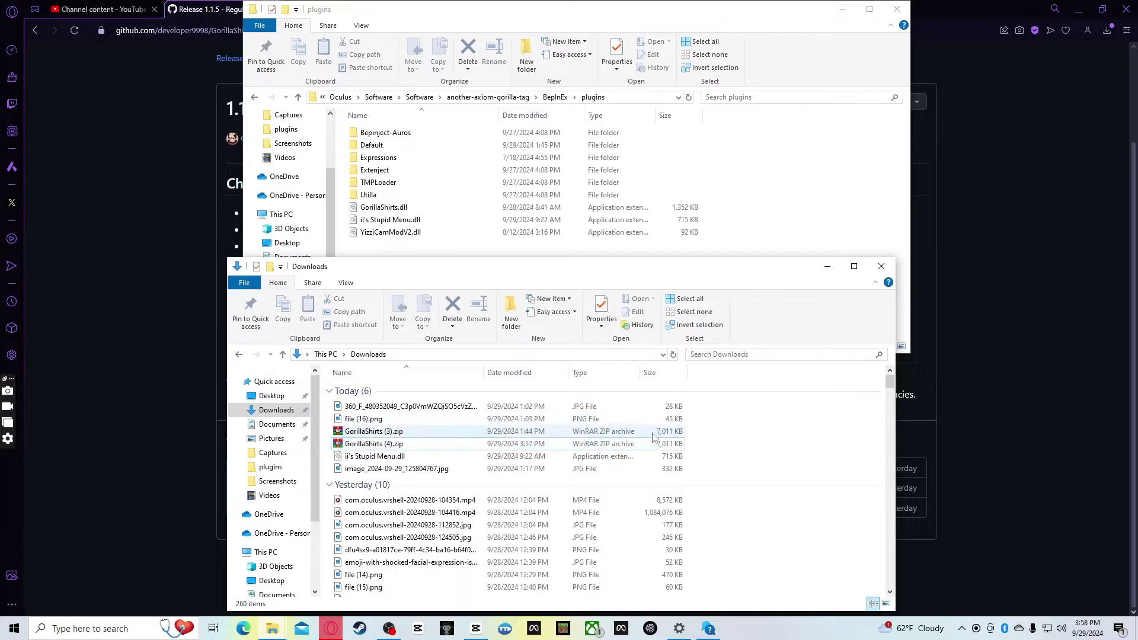
drag(645, 442, 727, 247)
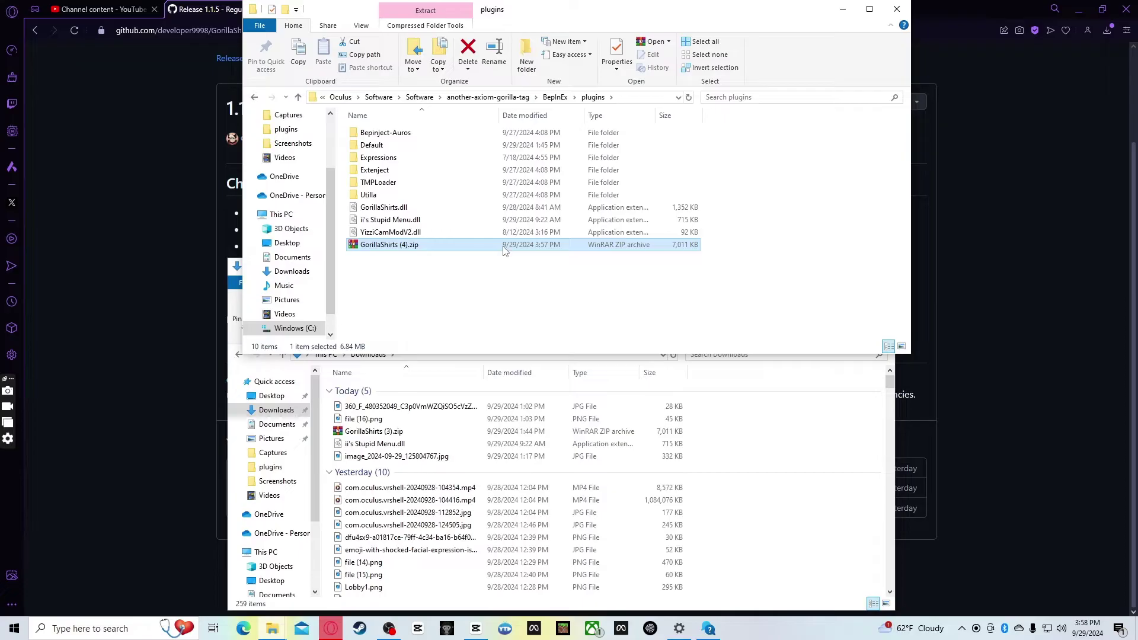
right_click(450, 249)
click(474, 438)
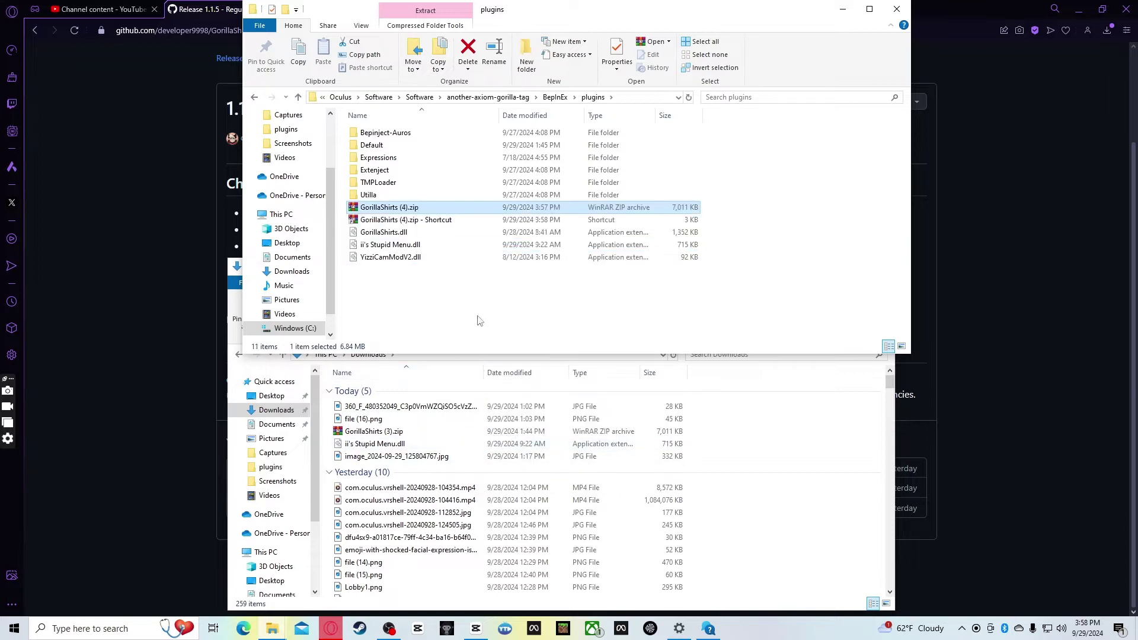
Delete the zip, undo that deletion, and delete the unwanted zip shortcut instead.
right_click(467, 207)
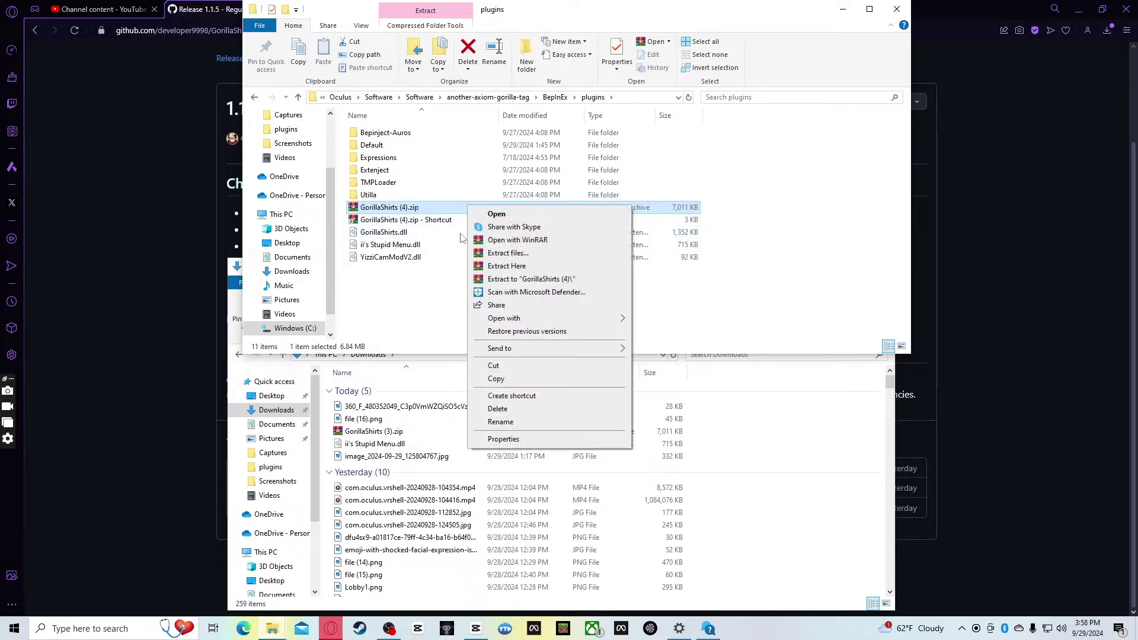
click(498, 409)
right_click(462, 208)
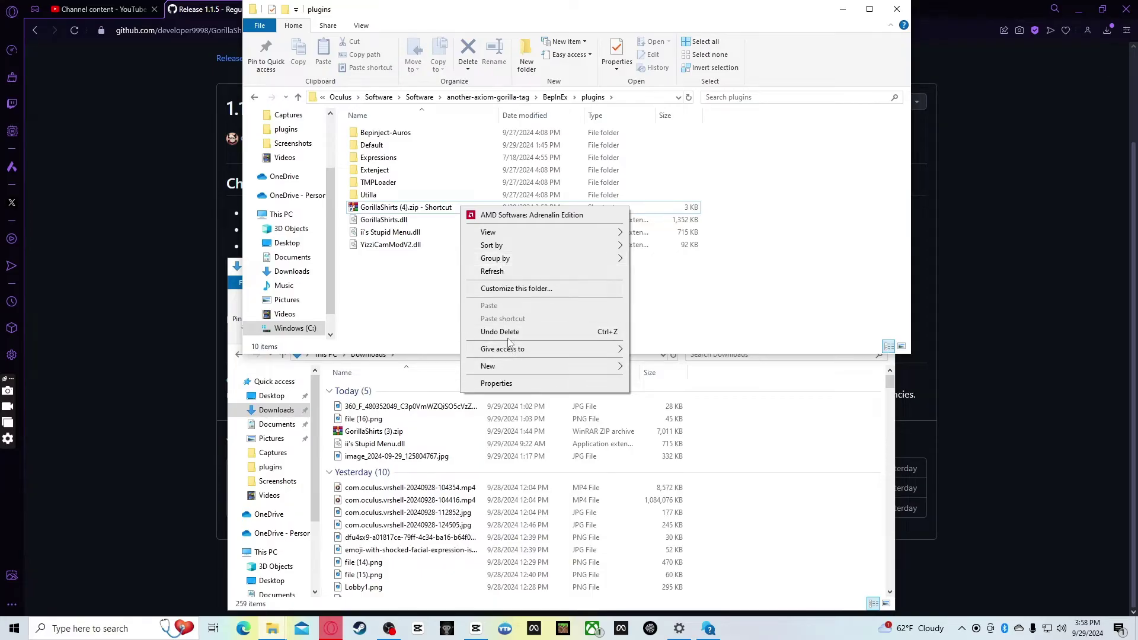
click(499, 332)
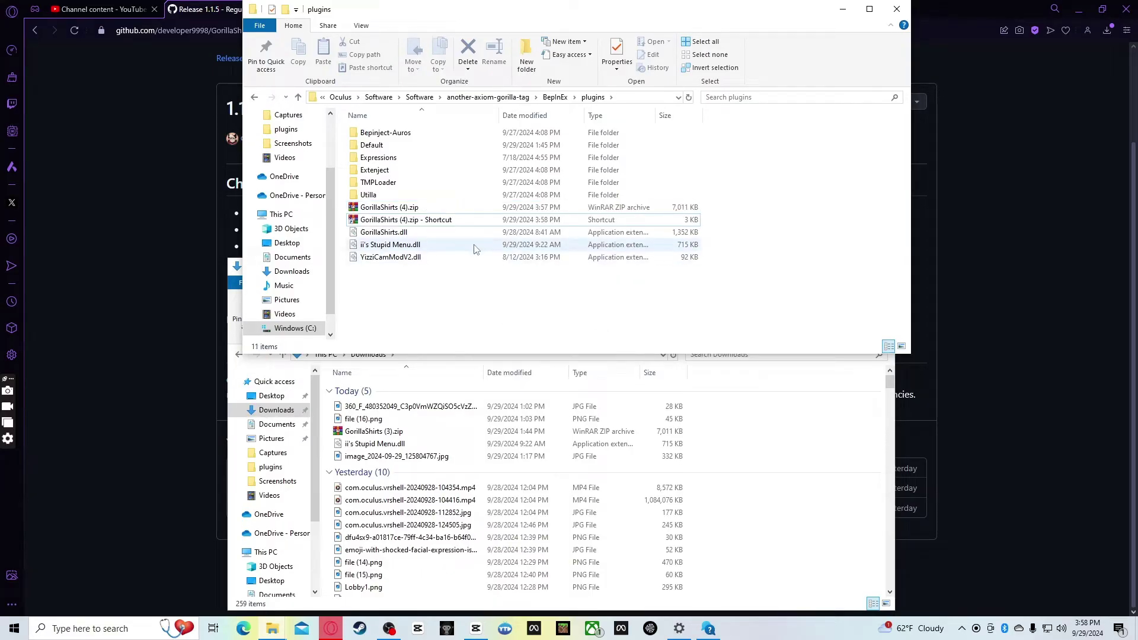
click(443, 219)
right_click(444, 219)
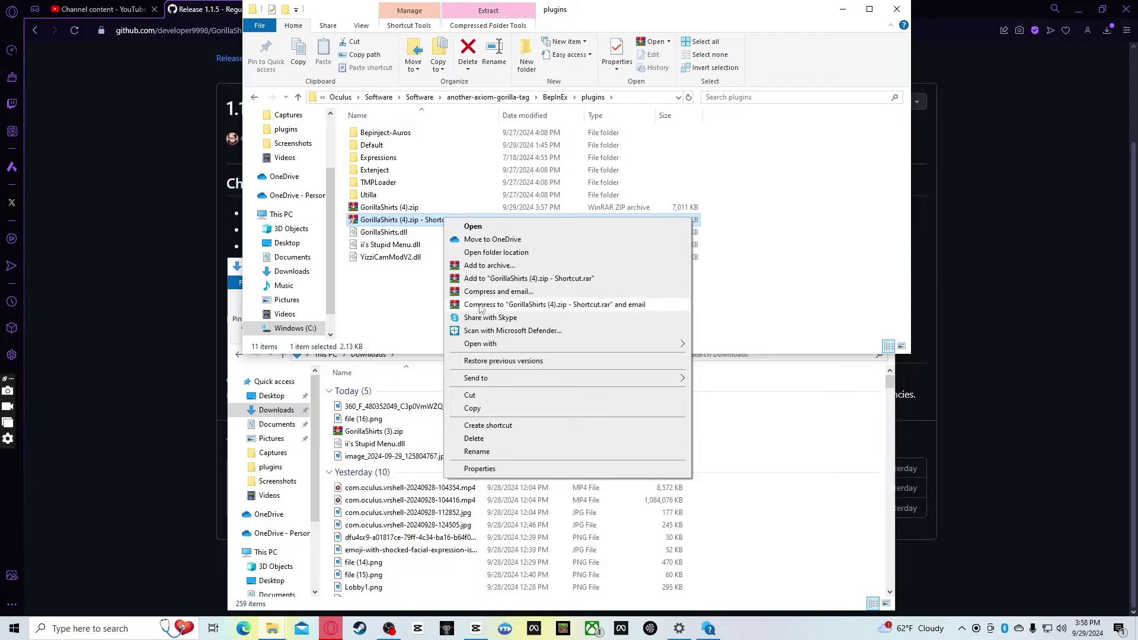
click(474, 437)
Delete GorillaShirts (4).zip from the plugins folder.
click(452, 207)
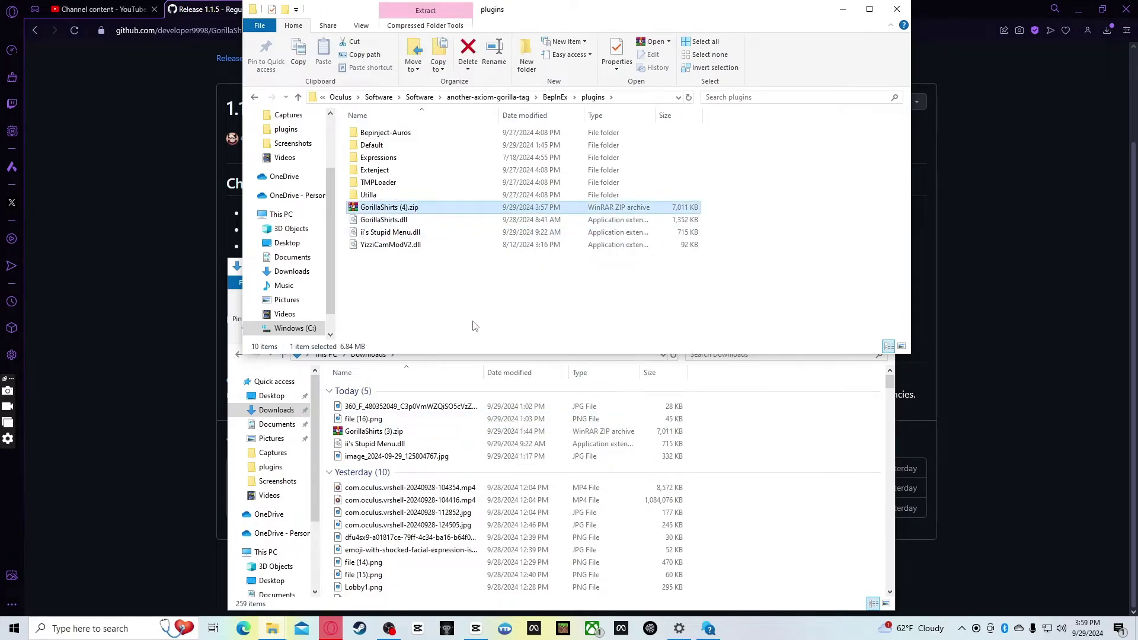
right_click(463, 212)
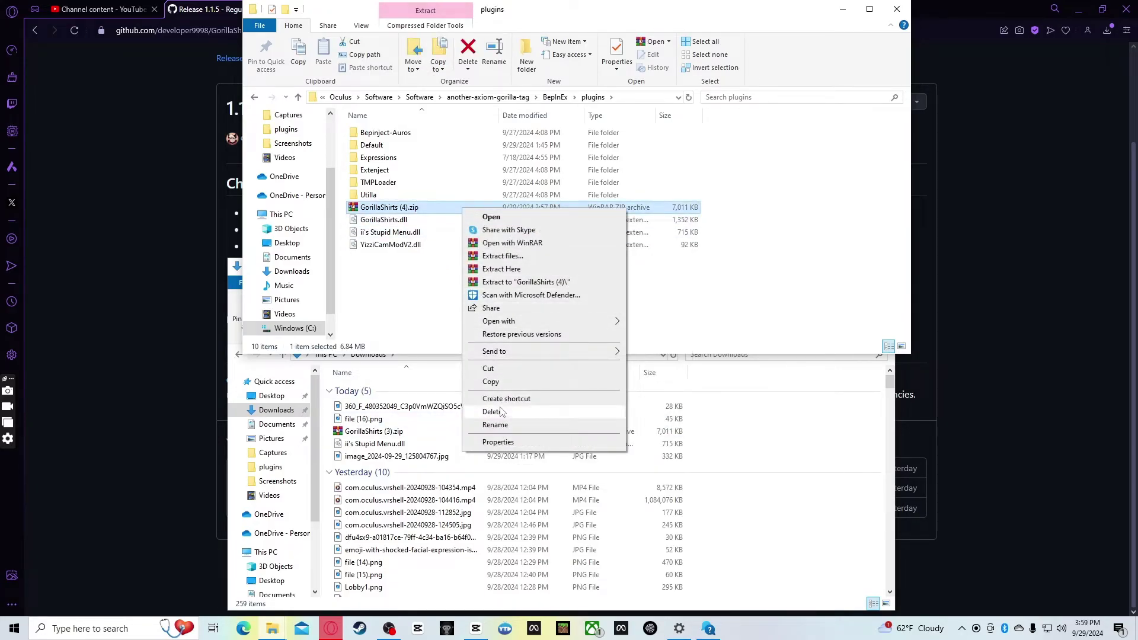
click(474, 415)
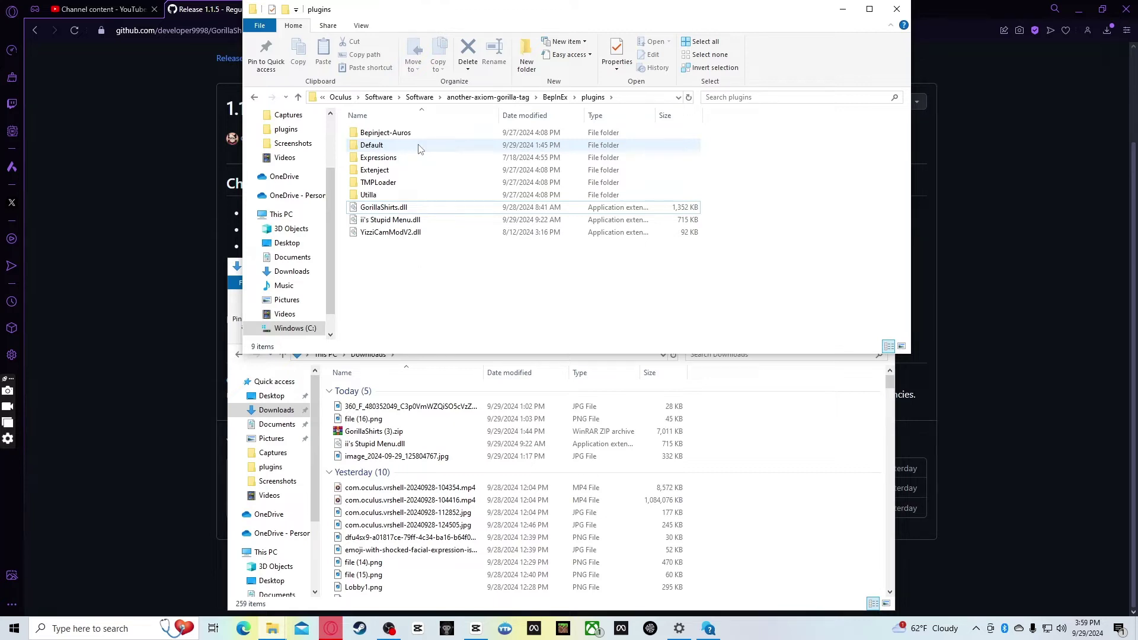
Look inside the Default and Expressions shirt folders, returning to plugins after each.
double_click(402, 148)
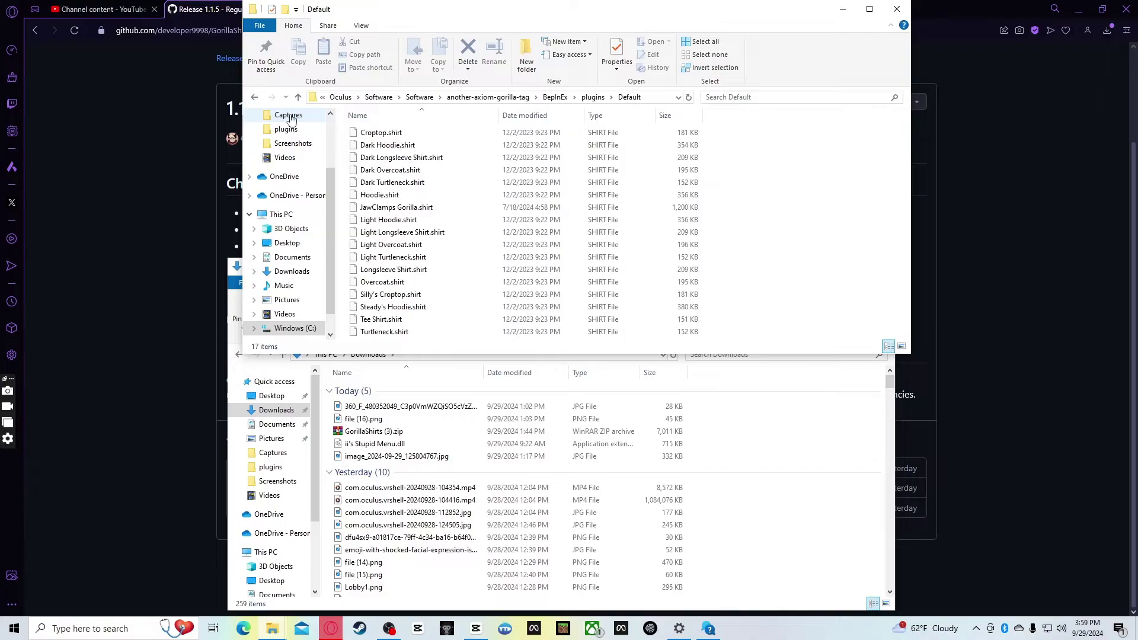
click(255, 97)
double_click(380, 156)
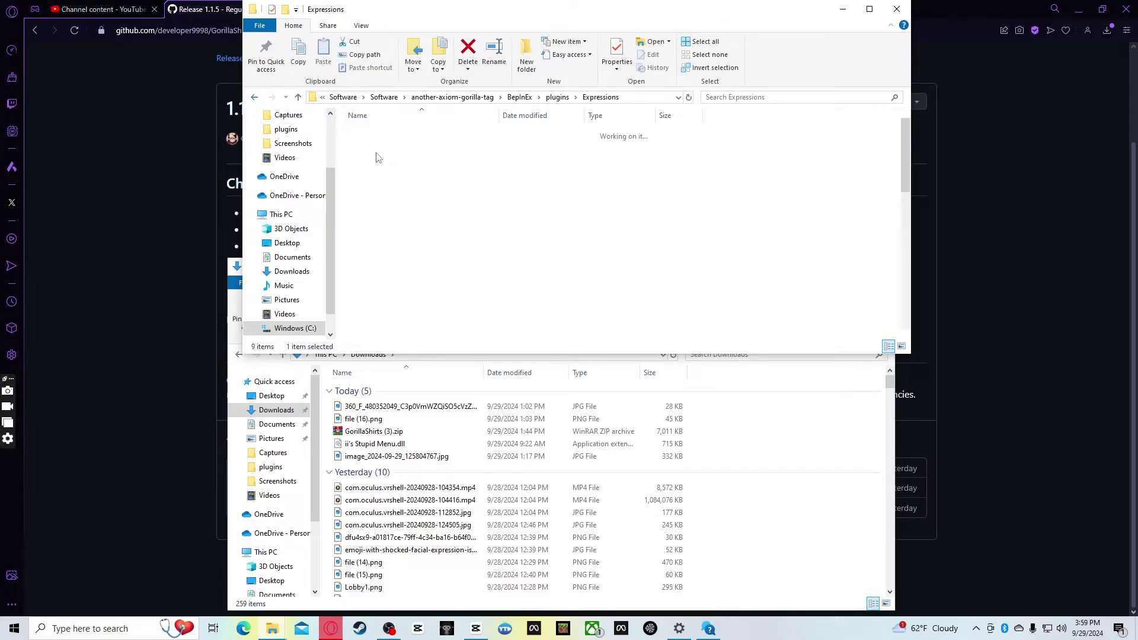
click(254, 98)
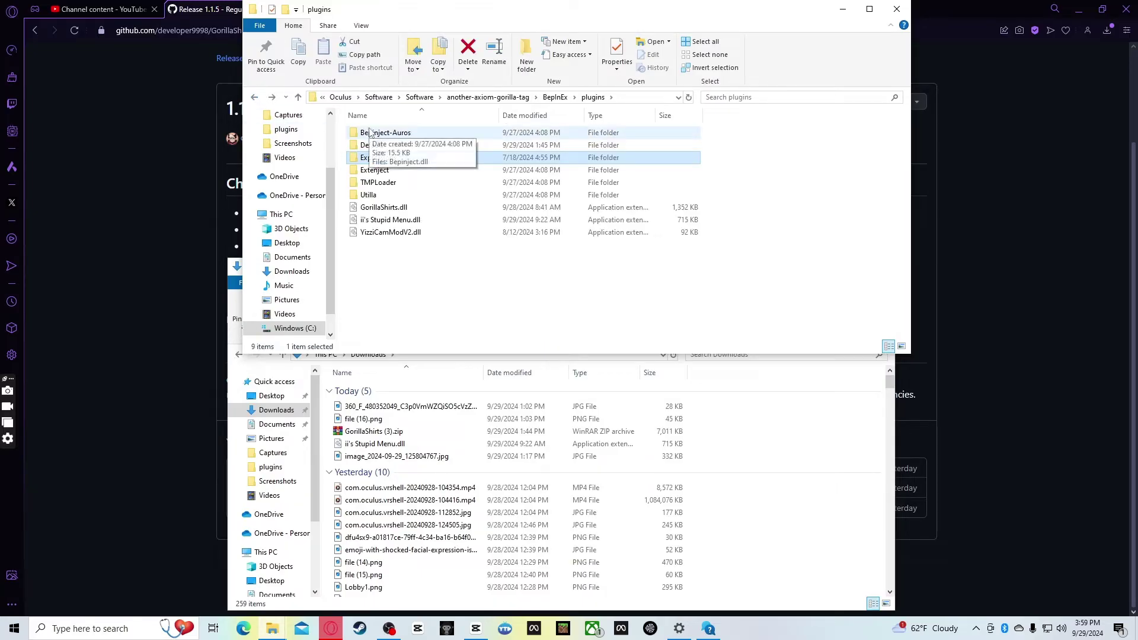